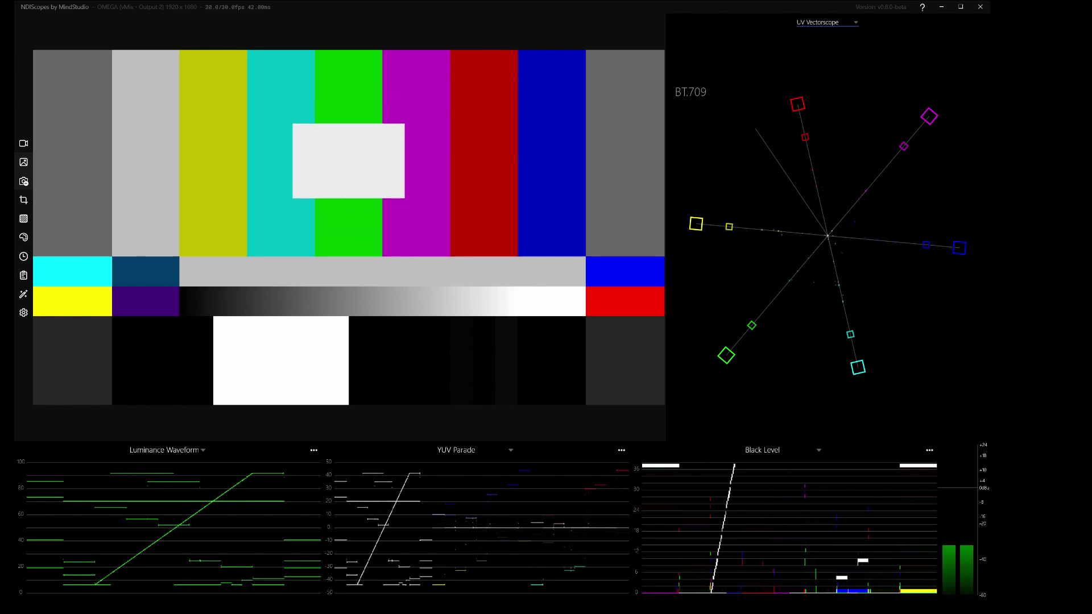
# Step: Examine the scope types offered for the Luminance Waveform, YUV Parade and Black Level displays
pyautogui.click(165, 450)
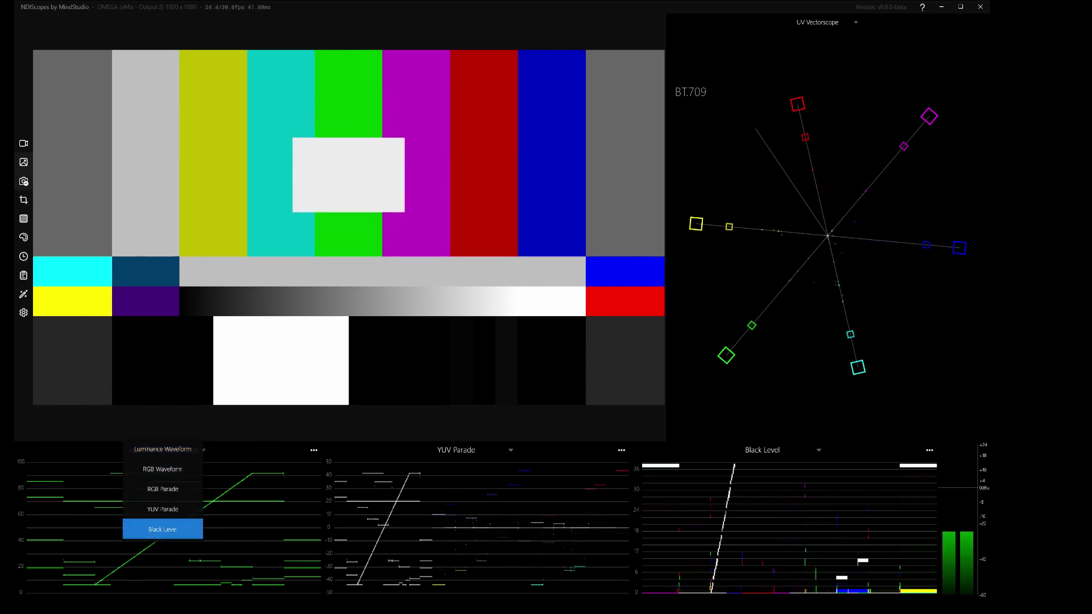
pyautogui.press('Down')
pyautogui.press('Down')
pyautogui.press('Down')
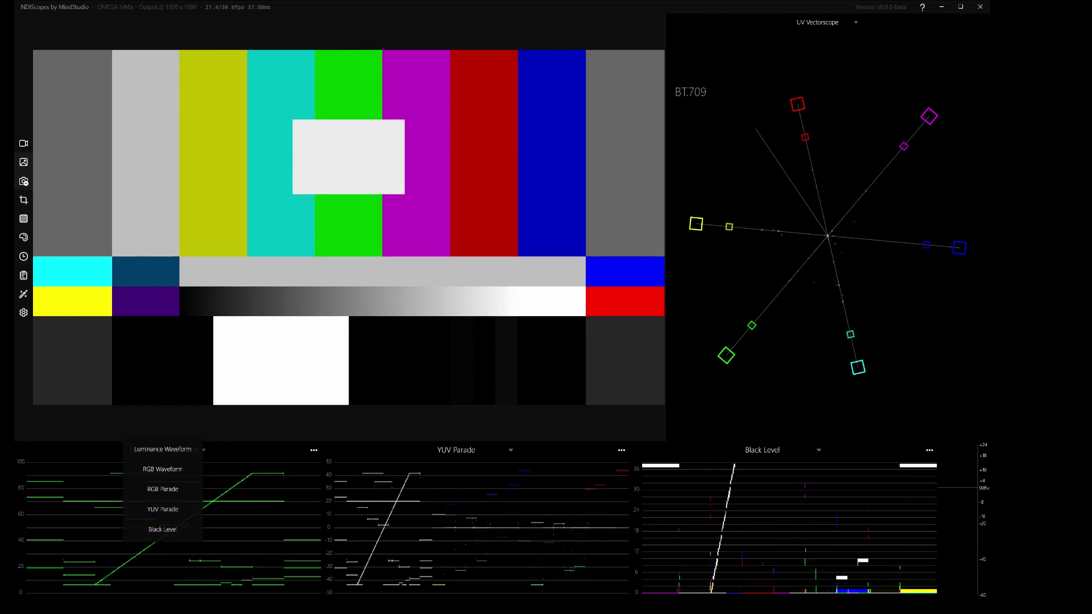
pyautogui.press('Escape')
pyautogui.click(470, 450)
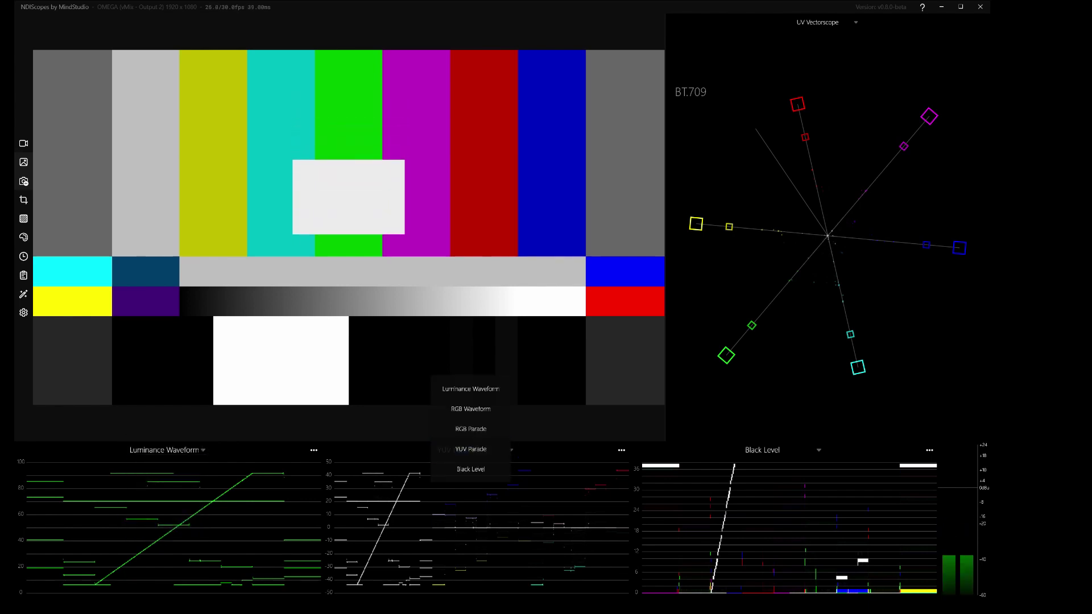
pyautogui.press('Escape')
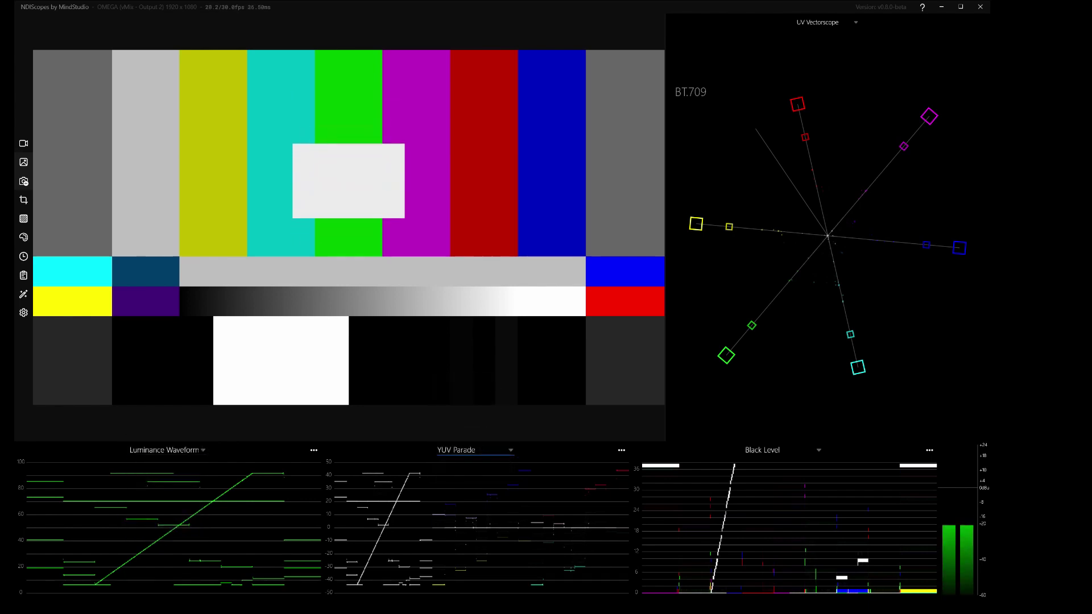
pyautogui.click(783, 450)
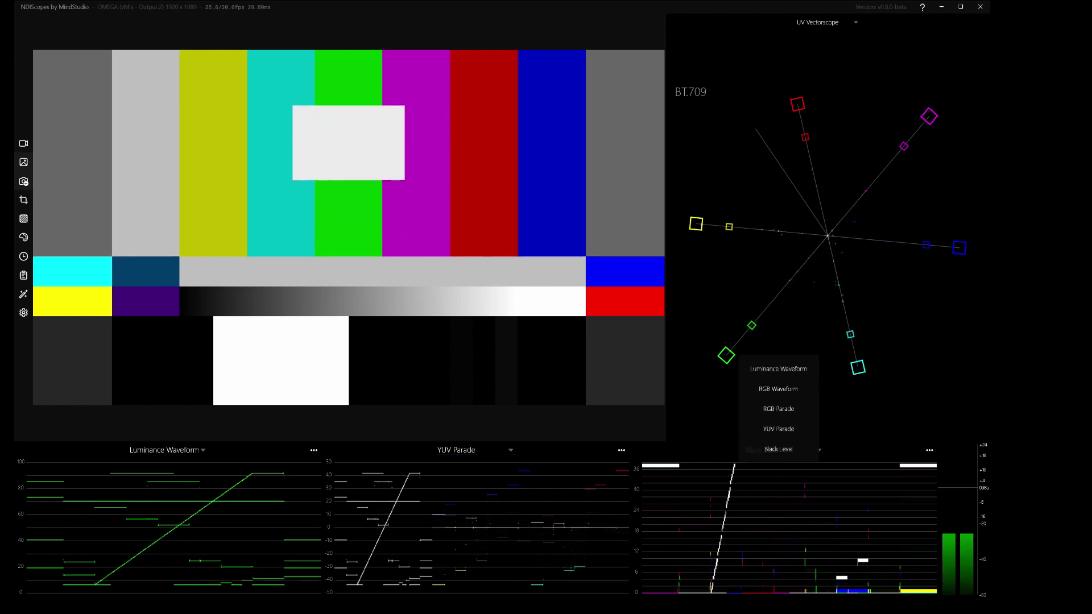
pyautogui.press('Escape')
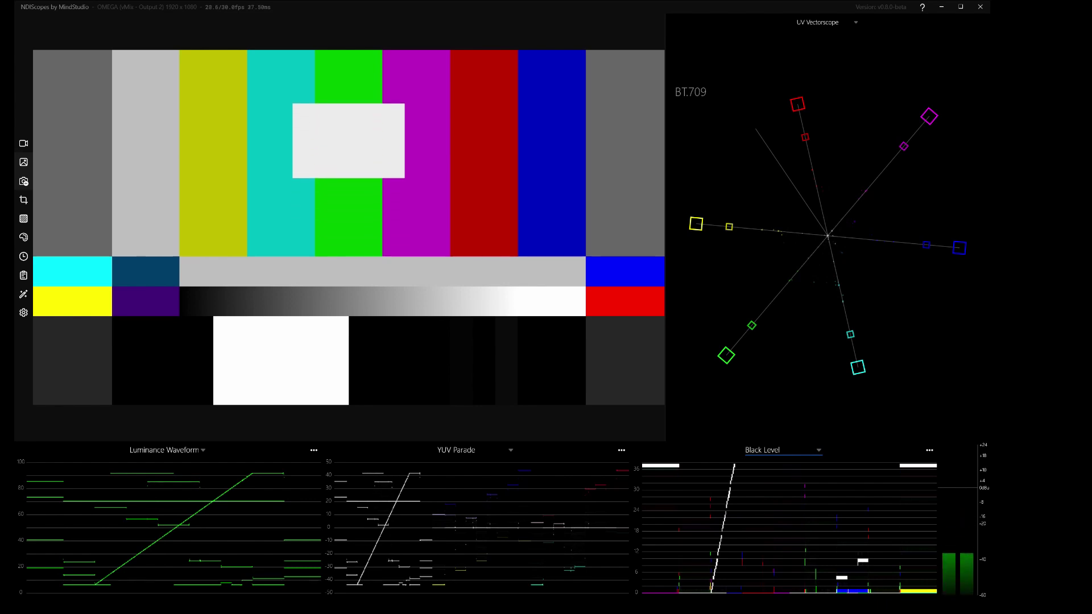
# Step: Browse the available NDI sources, including the OMEGA vMix outputs and audio buses
pyautogui.press('s')
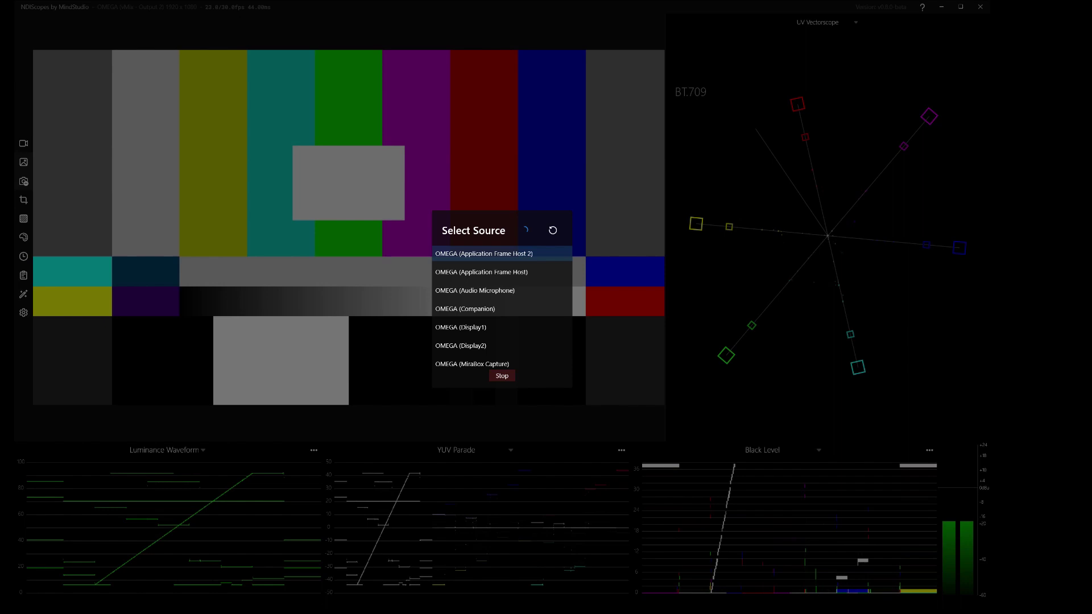
pyautogui.scroll(-3, 500, 300)
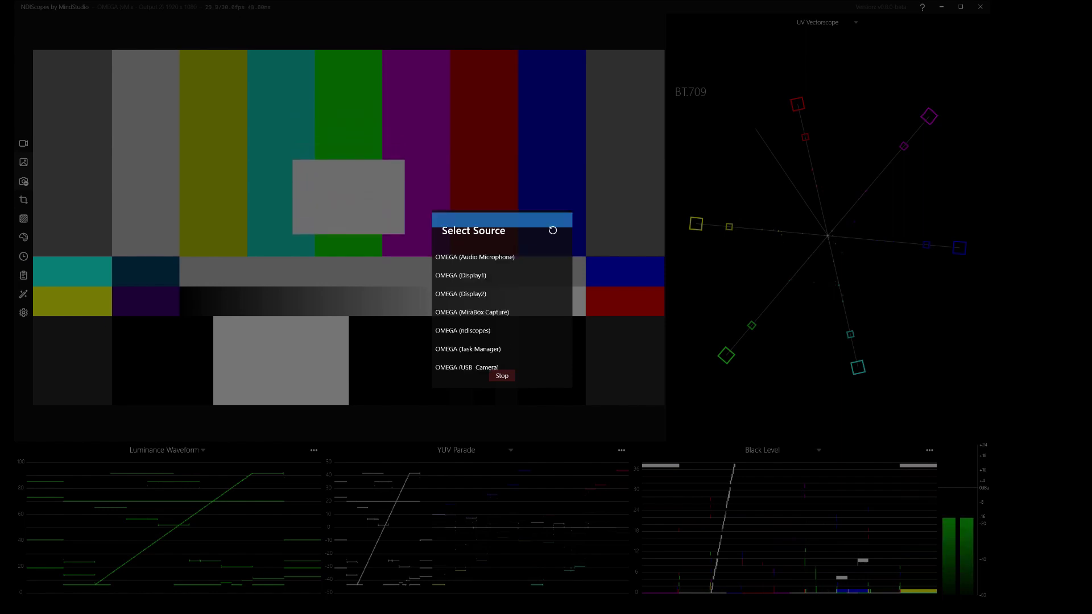
pyautogui.scroll(-6, 501, 301)
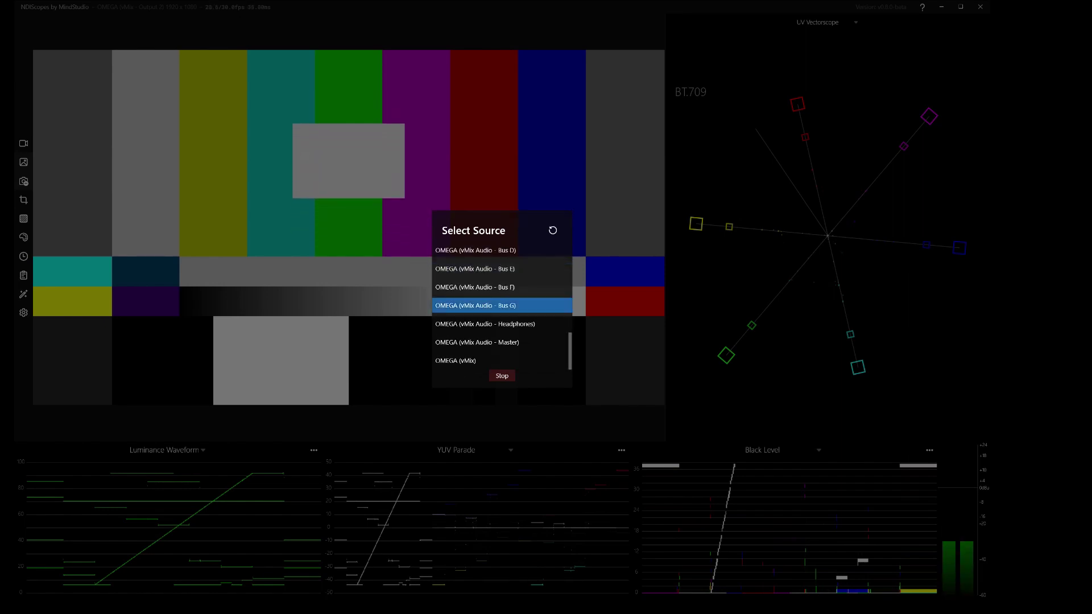
pyautogui.scroll(3, 500, 301)
pyautogui.press('Up')
pyautogui.press('Up')
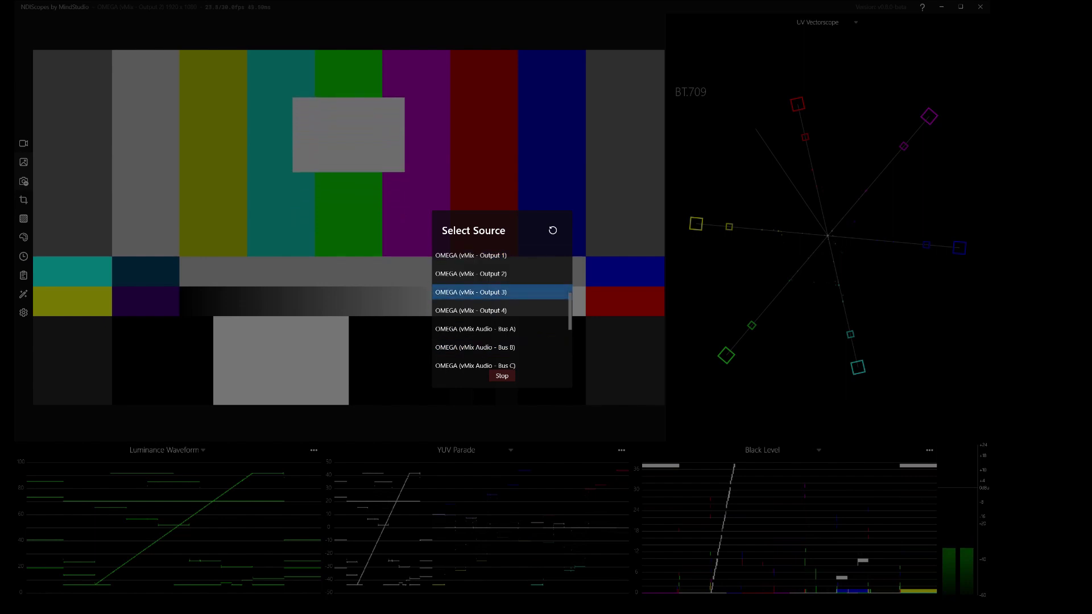
pyautogui.press('Return')
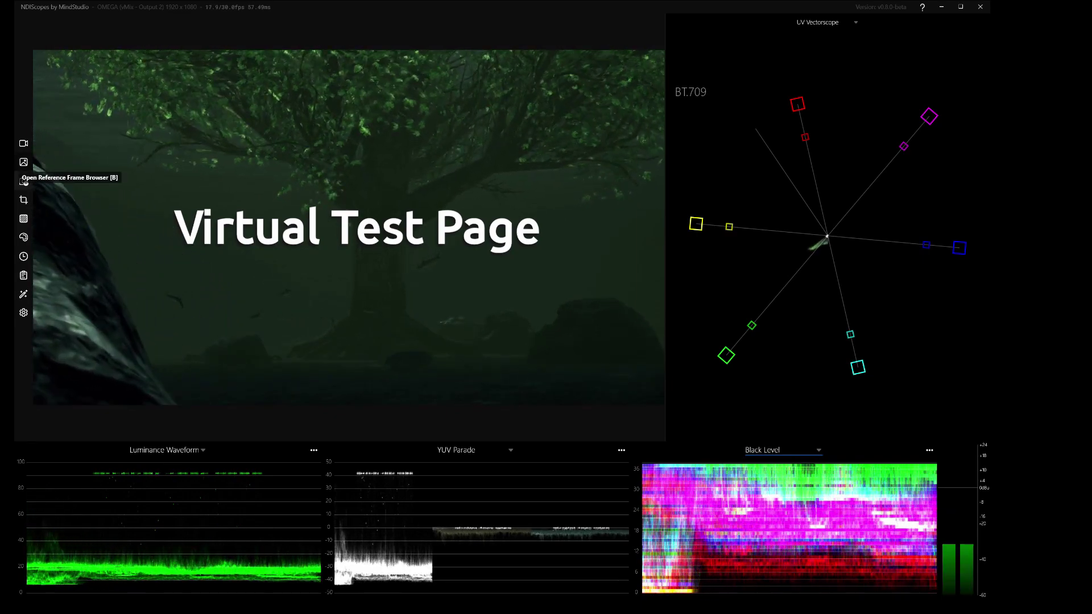
# Step: Capture the current picture as a reference frame and compare it with the live picture in a split view
pyautogui.click(24, 181)
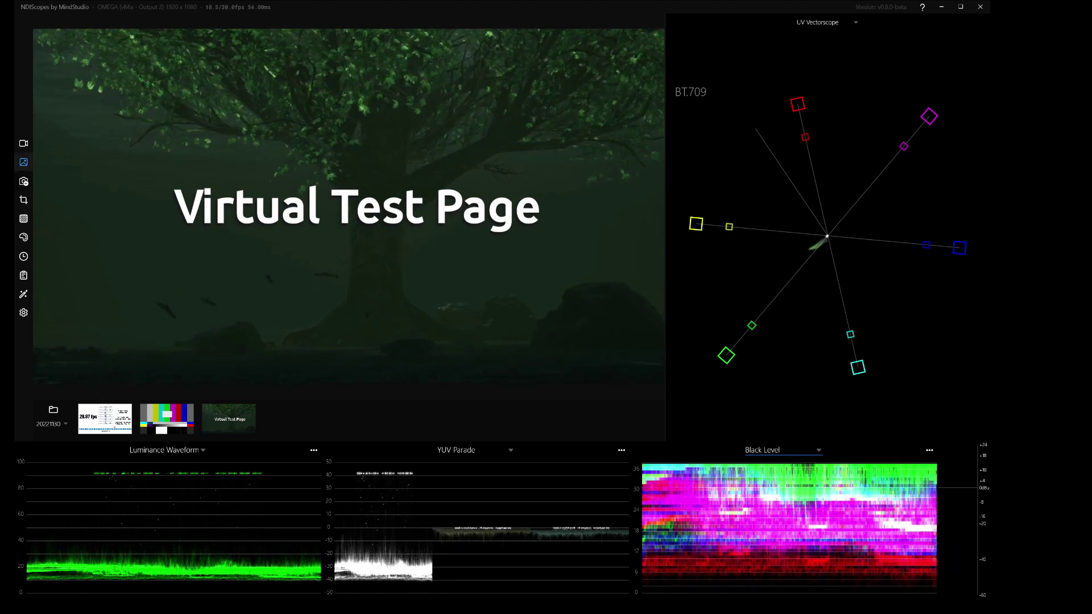
pyautogui.click(23, 182)
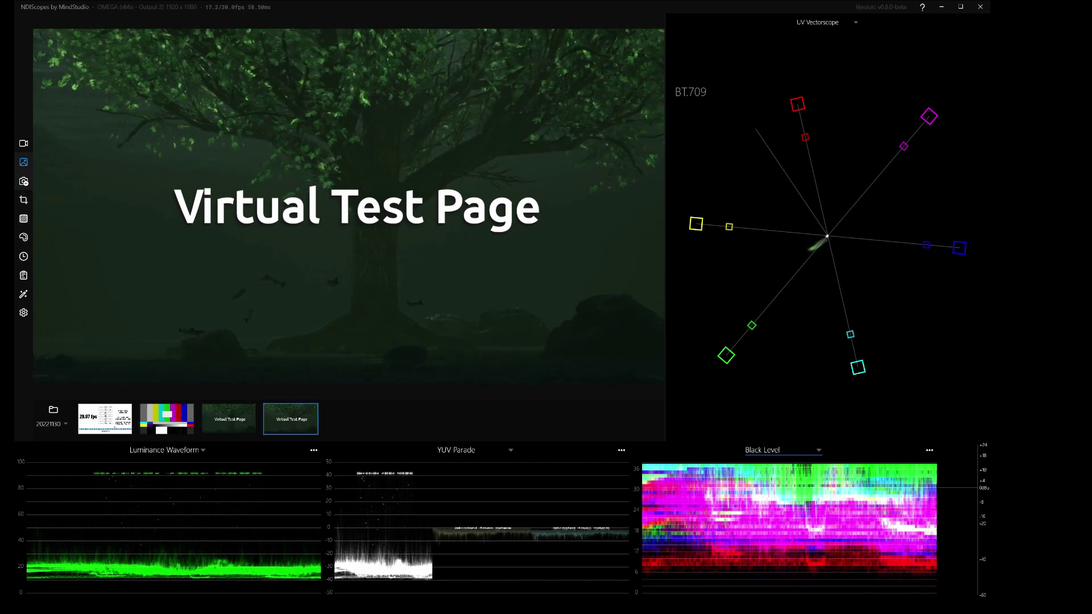
pyautogui.click(290, 419)
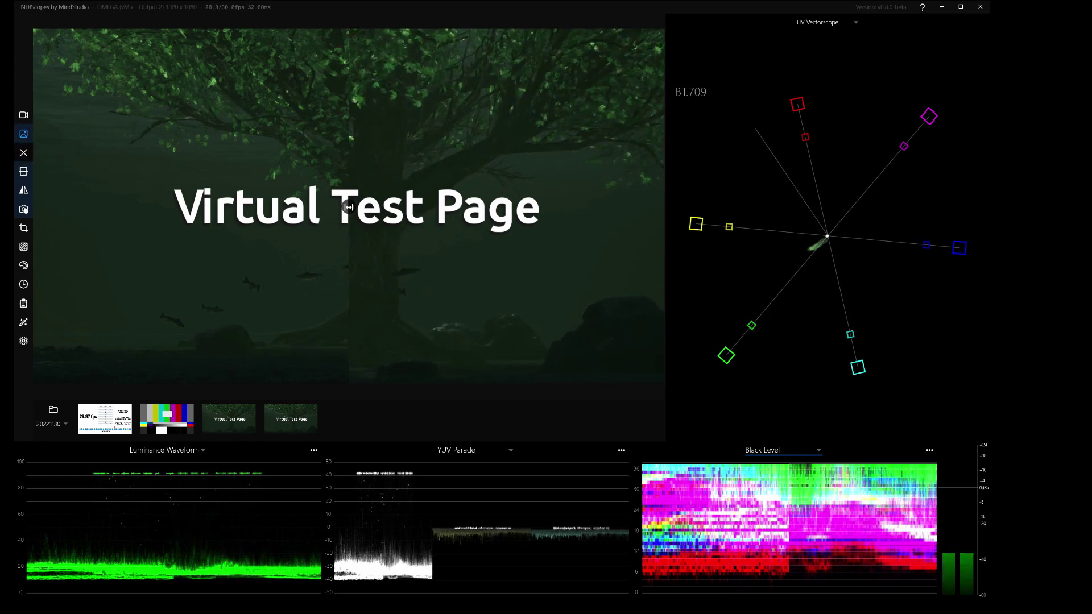
pyautogui.click(24, 134)
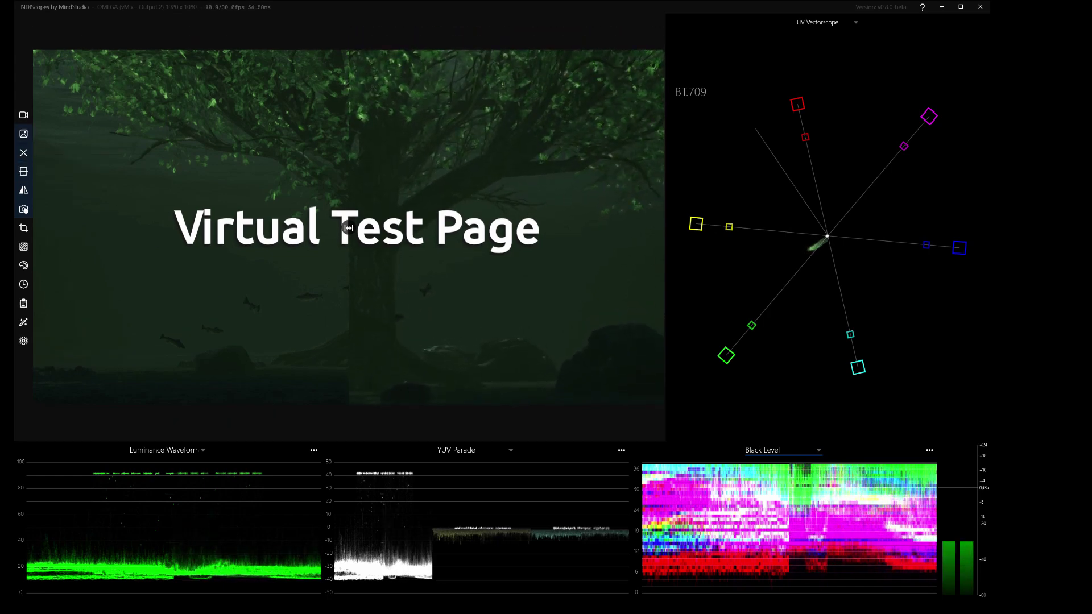
pyautogui.click(24, 152)
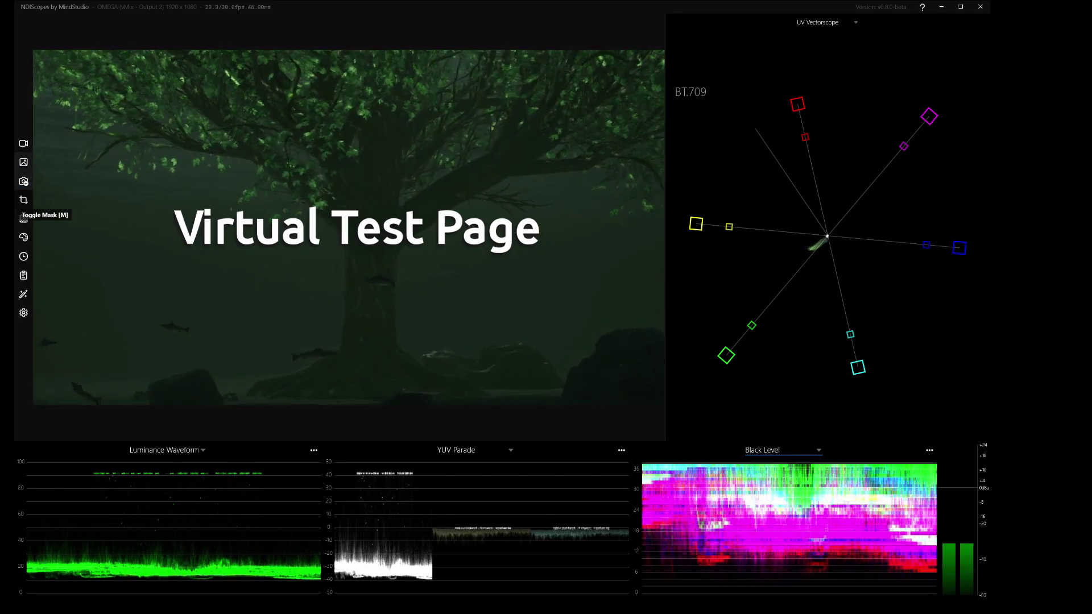
# Step: Preview the region mask and the false color overlay on the live picture, switching each one off again
pyautogui.click(23, 199)
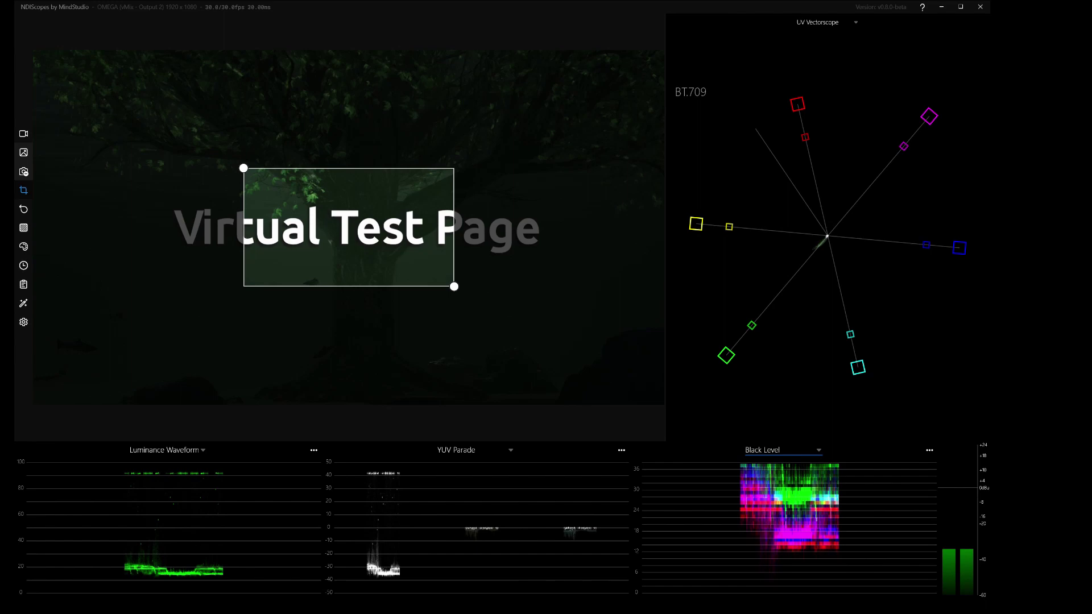
pyautogui.click(23, 190)
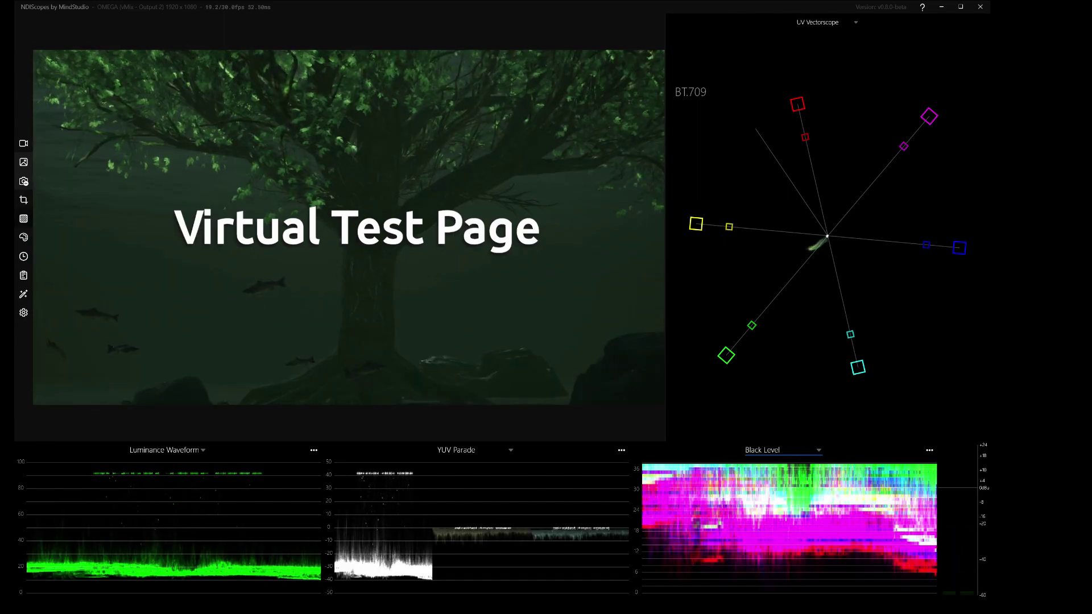
pyautogui.click(23, 218)
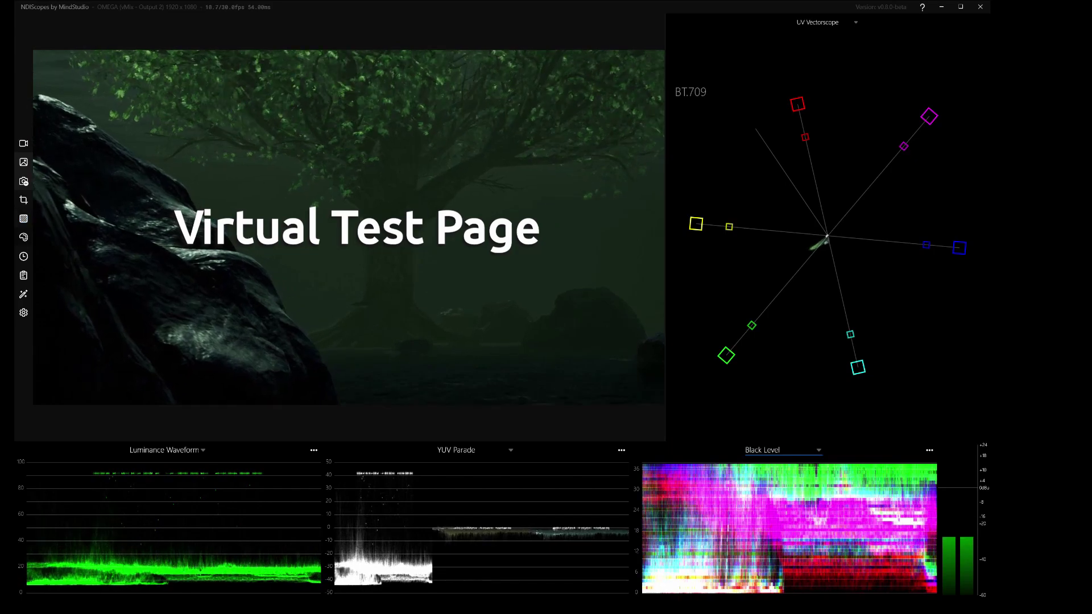
pyautogui.click(23, 237)
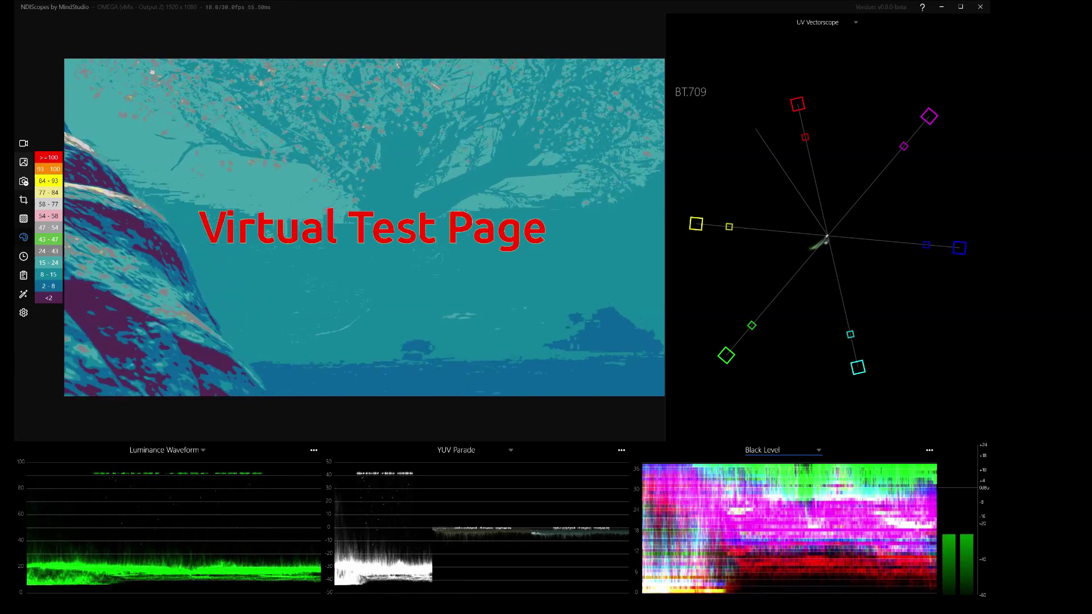
pyautogui.click(23, 237)
# Step: Show the clock above the live picture and examine the source's metadata
pyautogui.click(24, 256)
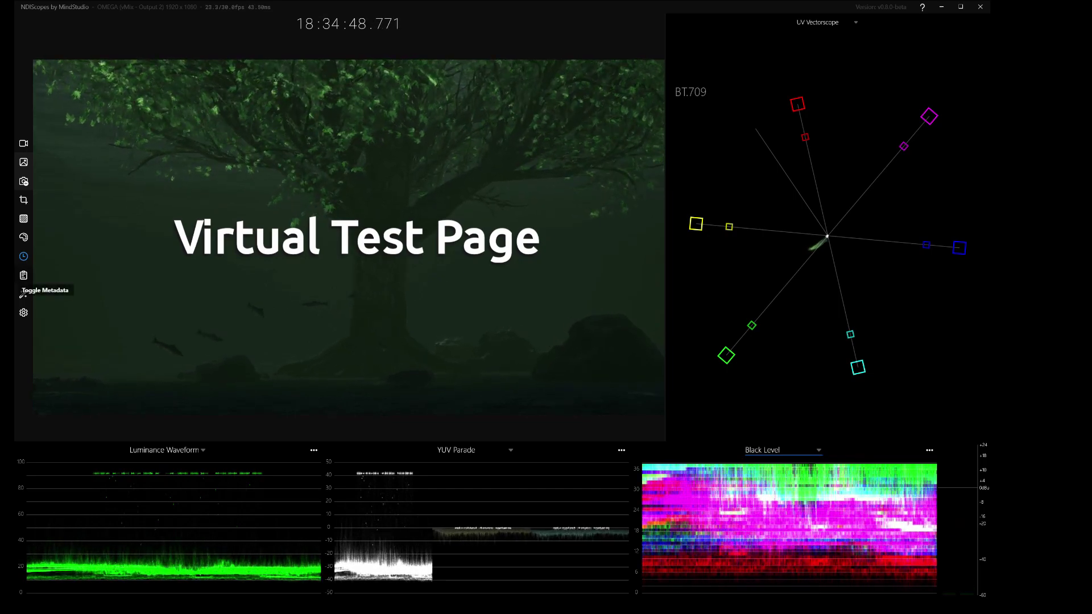
pyautogui.click(23, 275)
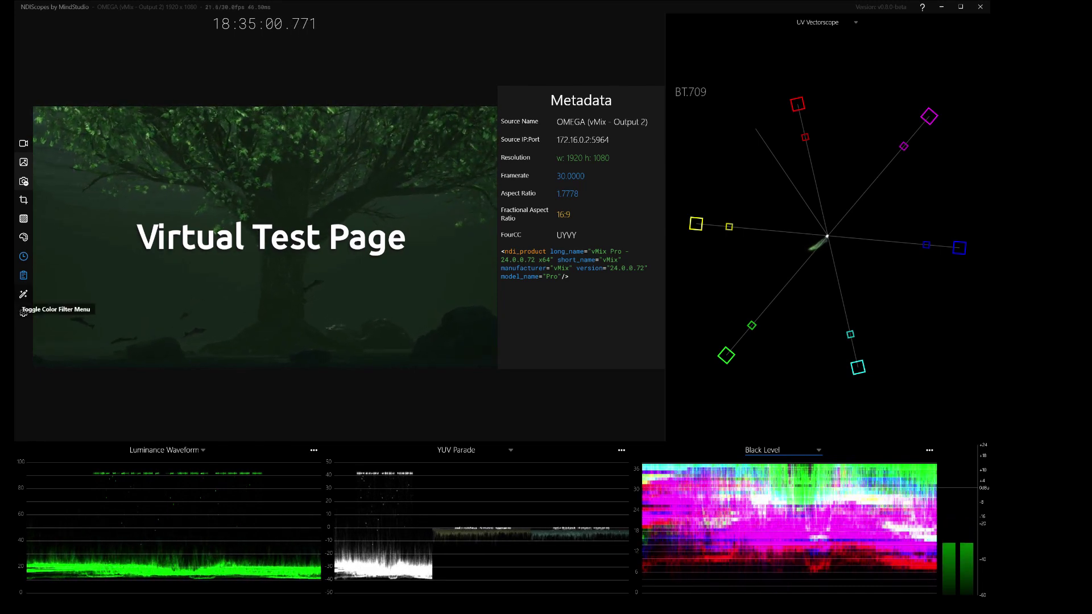
pyautogui.click(23, 275)
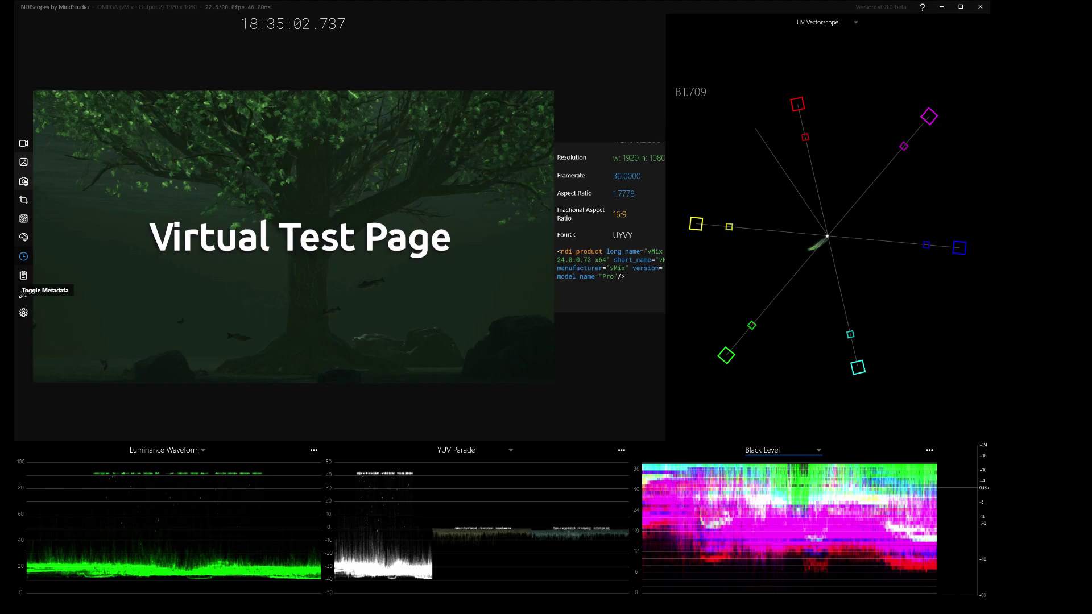
# Step: Try a larger vectorscope scale in the settings and look through the available audio output devices
pyautogui.click(23, 312)
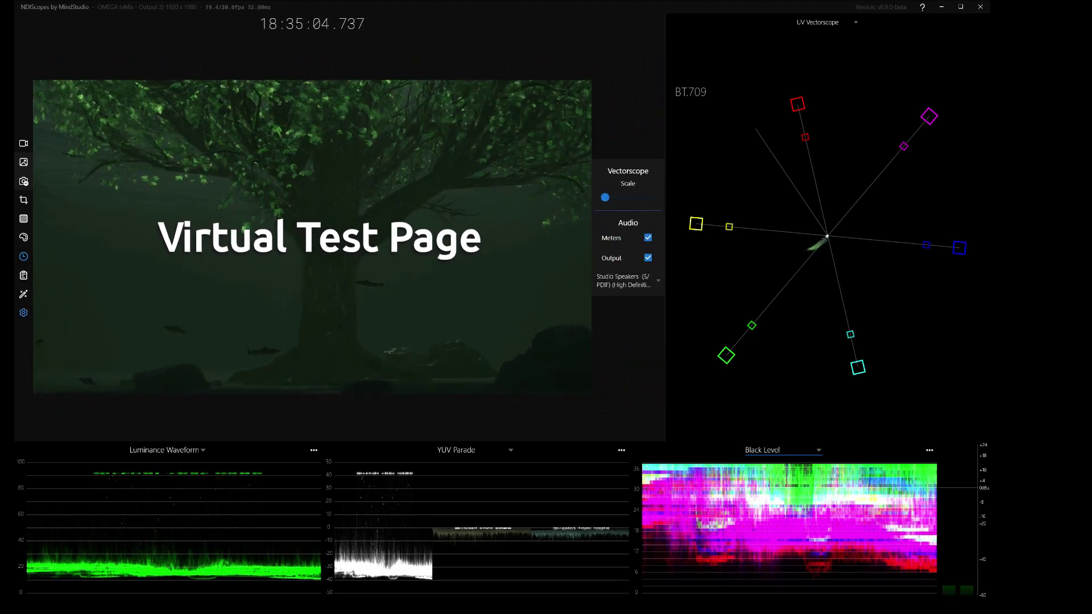
pyautogui.moveTo(612, 198); pyautogui.dragTo(620, 197)
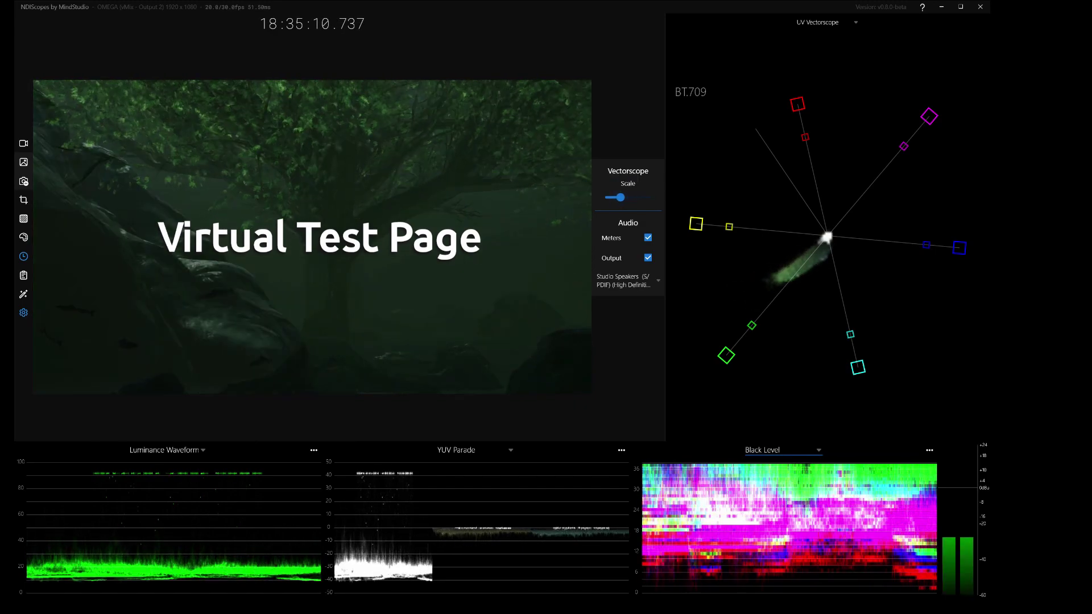
pyautogui.moveTo(620, 197)
pyautogui.mouseDown()
pyautogui.moveTo(606, 197)
pyautogui.moveTo(625, 198)
pyautogui.mouseUp()
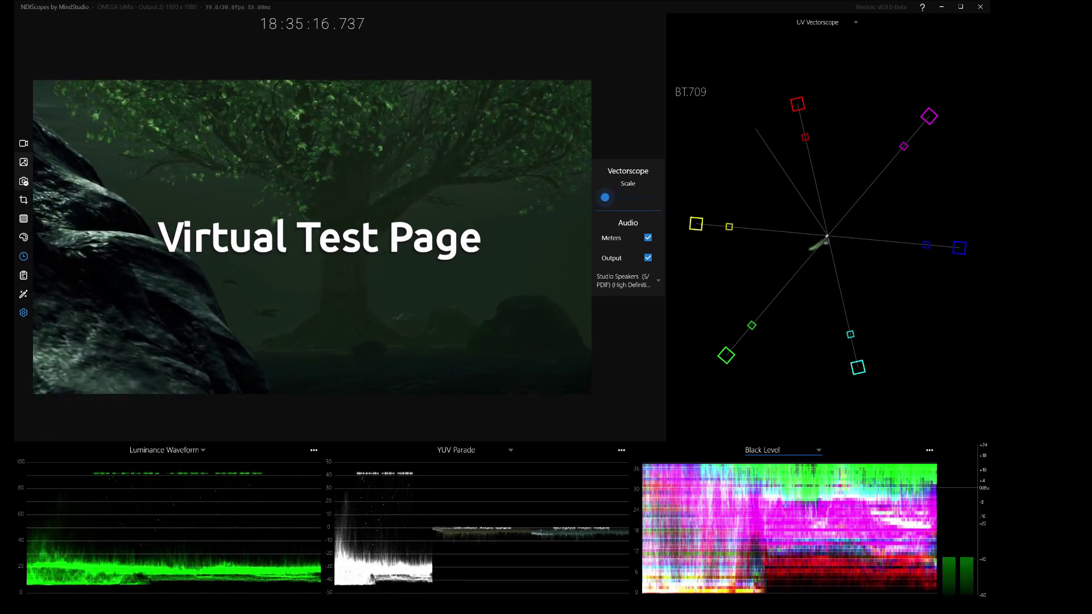
pyautogui.click(625, 281)
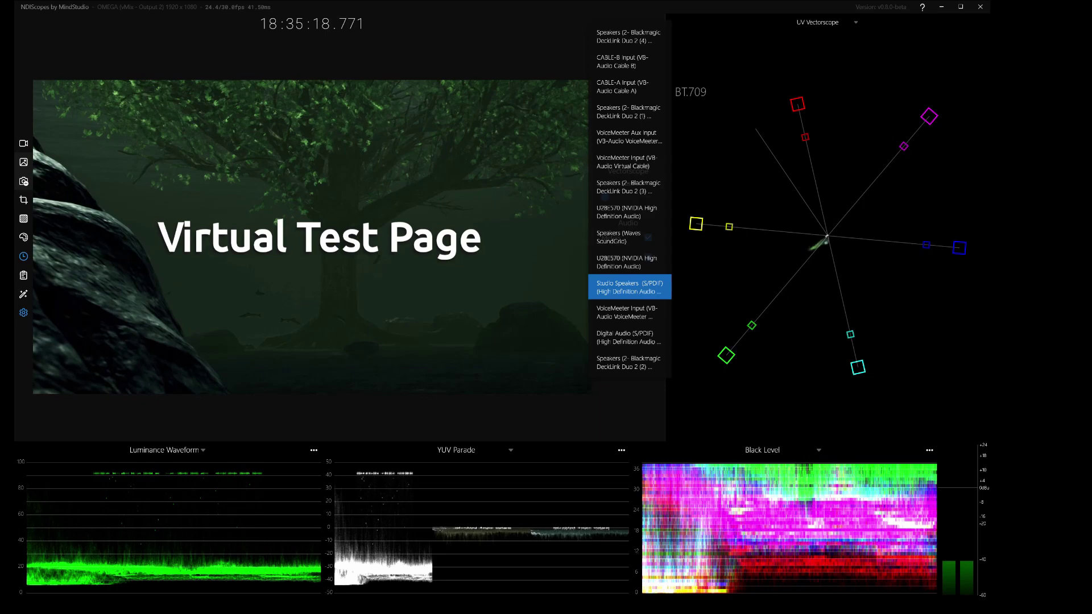
pyautogui.press('Escape')
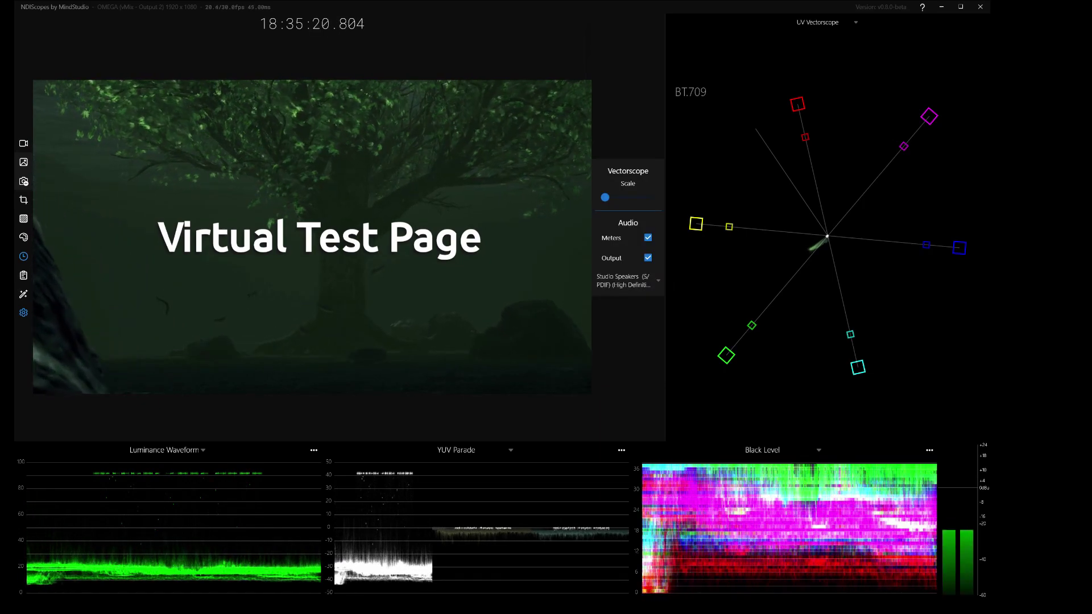